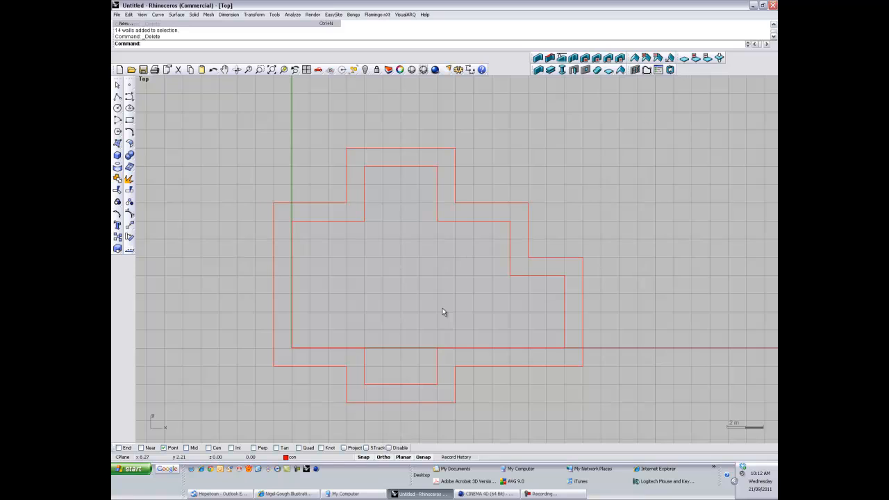
Start a wall in the Standard style with right alignment and launch Stopwatch
right_click_drag(442, 312, 445, 309)
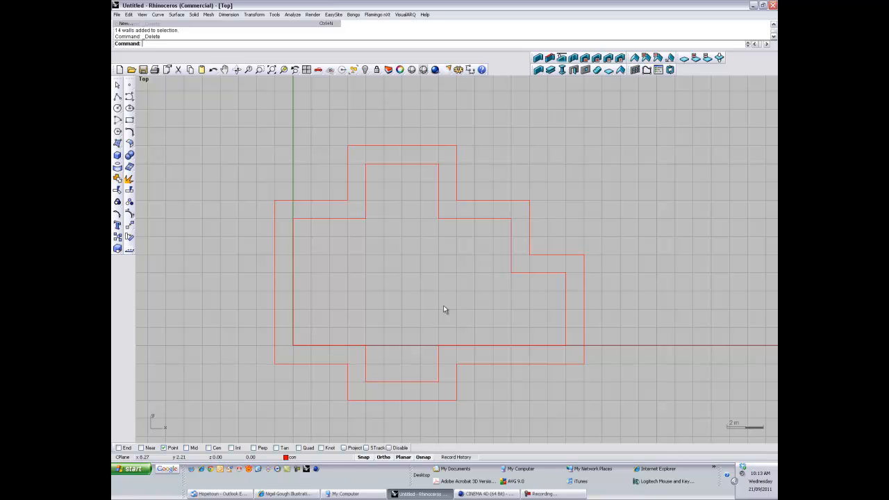
scroll(443, 306, "up", 3)
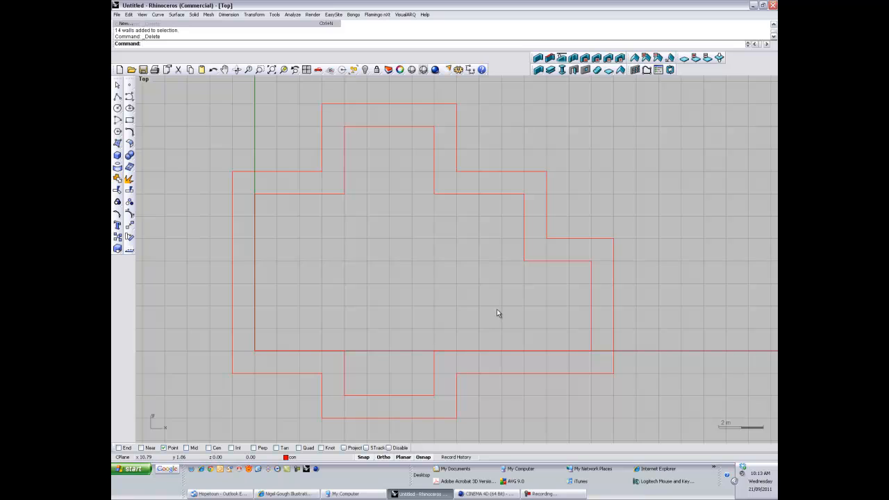
right_click_drag(496, 309, 496, 313)
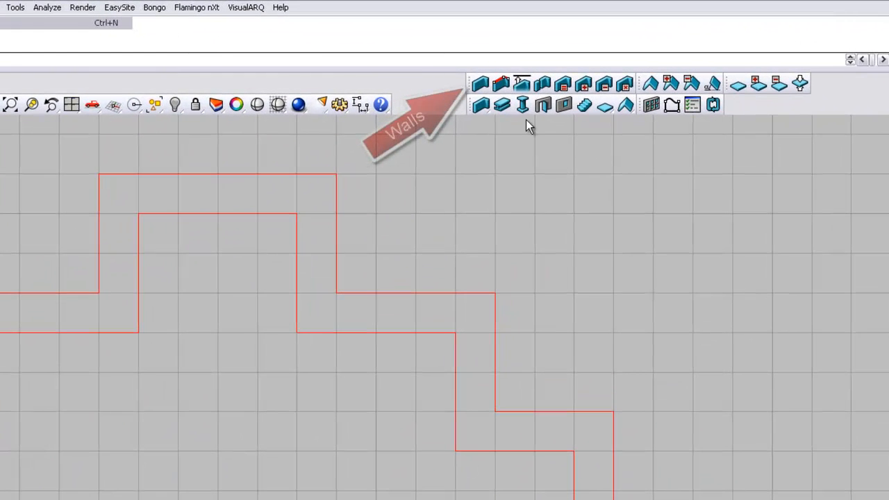
left_click(481, 82)
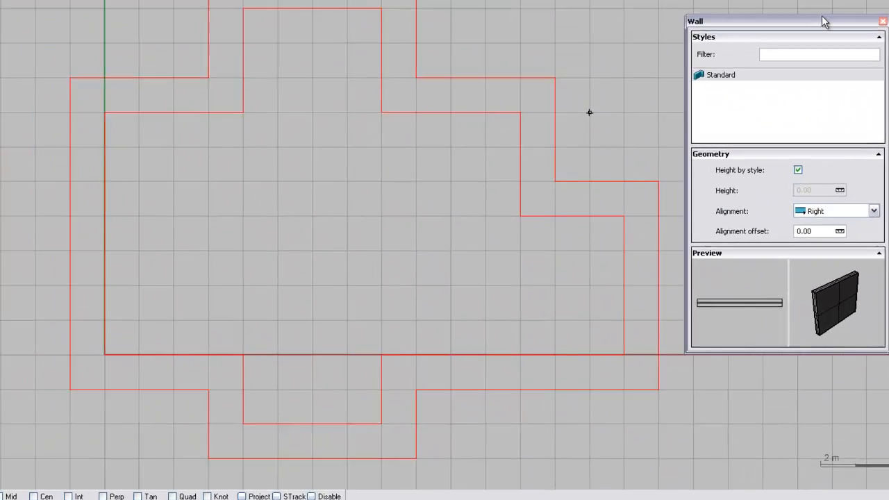
key("super")
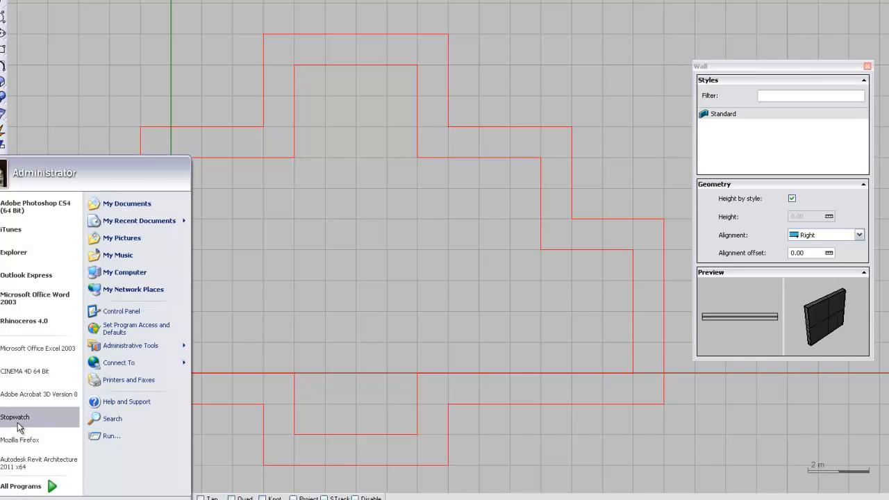
left_click(21, 411)
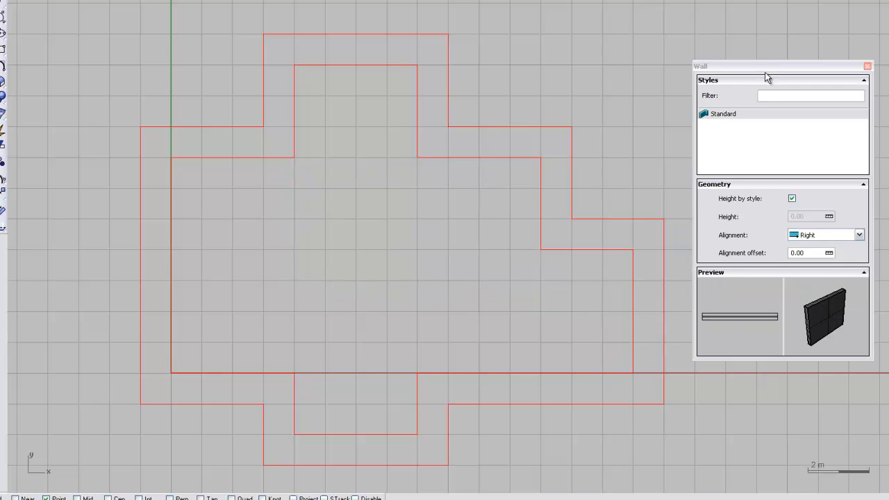
Draw Standard walls along the inner outline from its lower-right corner, counter-clockwise up the stepped side and around the upper bay
left_click(633, 373)
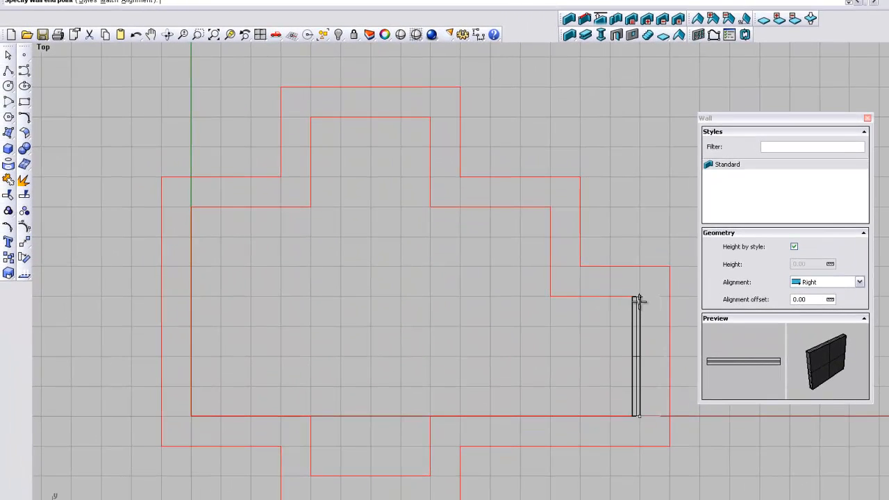
left_click(633, 250)
left_click(546, 300)
left_click(546, 209)
left_click(426, 210)
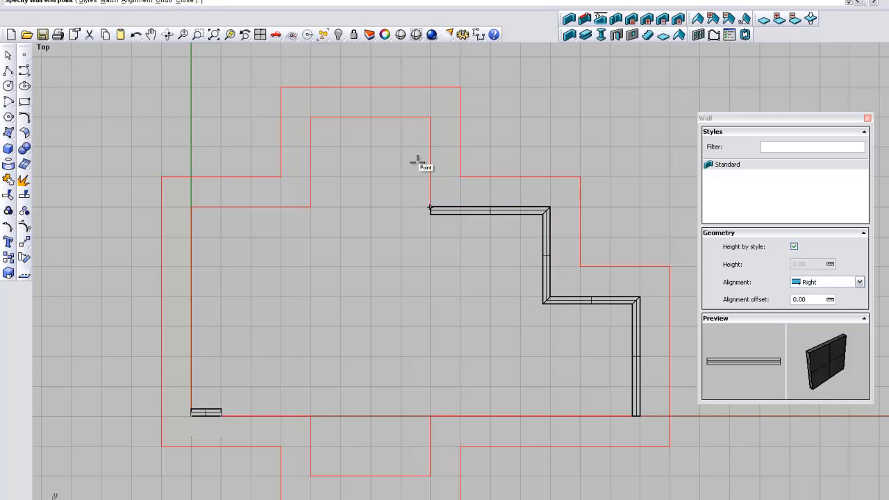
left_click(381, 122)
left_click(318, 135)
left_click(318, 201)
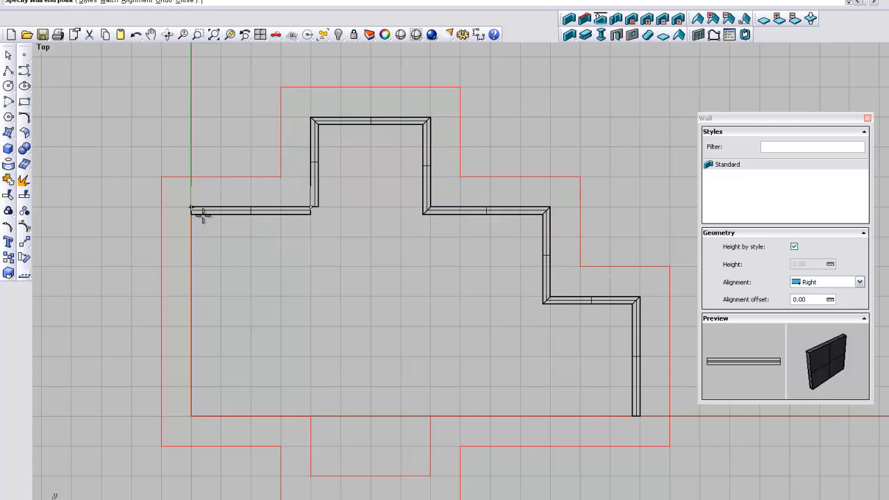
Continue the walls along the upper-left edge, down the left side and around the lower bay, and close the loop at the start point
left_click(197, 212)
left_click(195, 415)
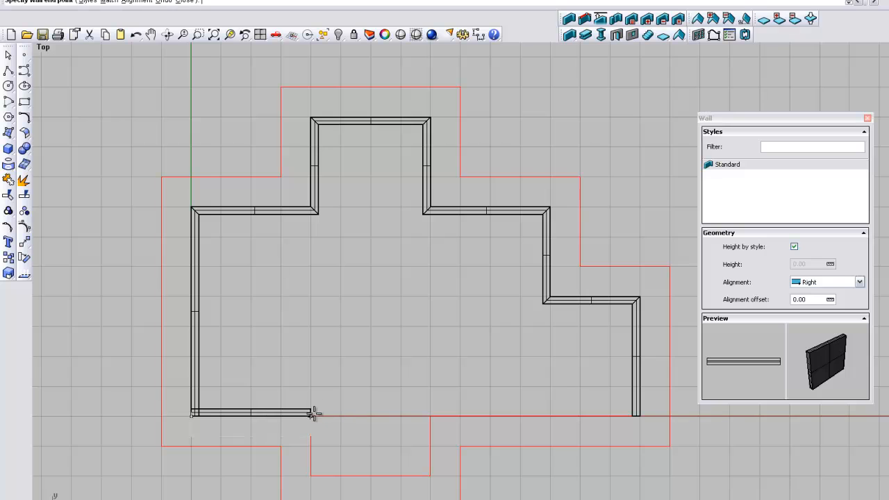
left_click(312, 414)
left_click(314, 474)
left_click(428, 474)
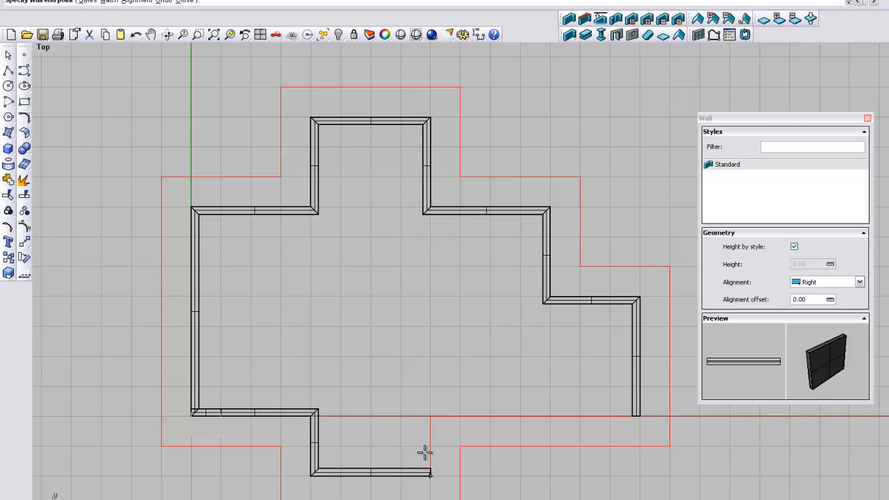
left_click(428, 415)
type("c")
key("Return")
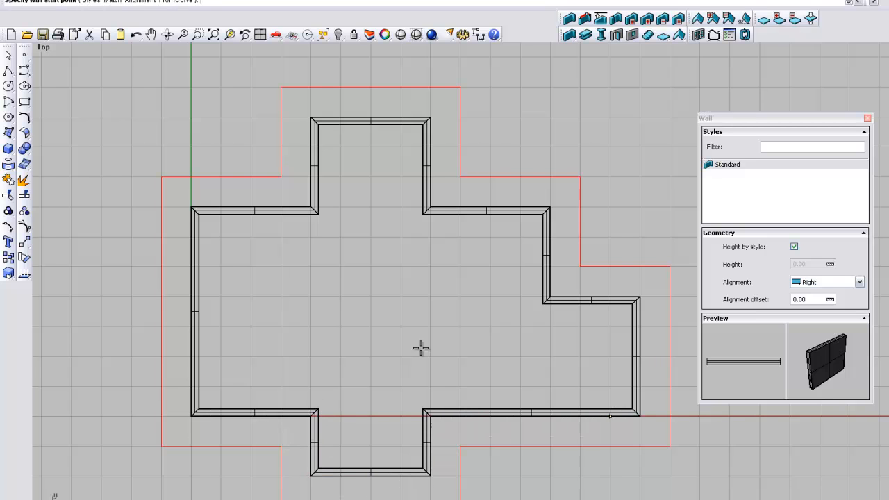
Restore the four-view layout and move the Wall settings window clear of the perspective view to inspect the finished walls
double_click(45, 47)
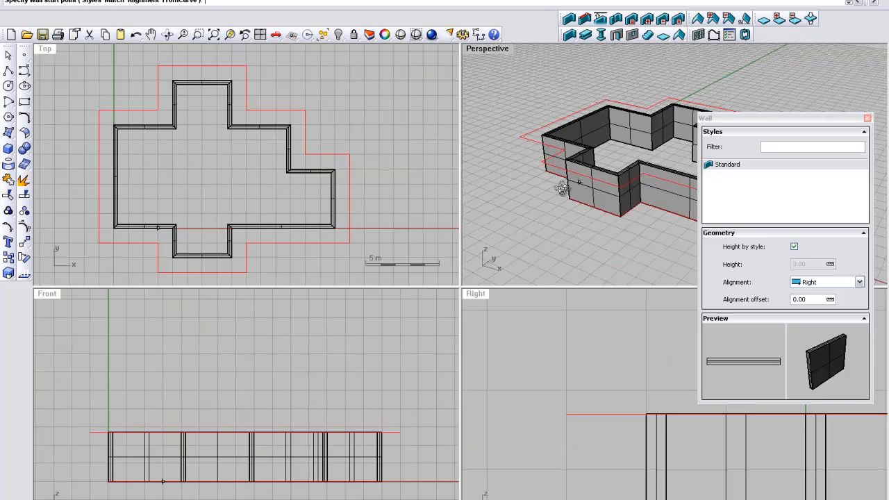
left_click_drag(787, 132, 358, 97)
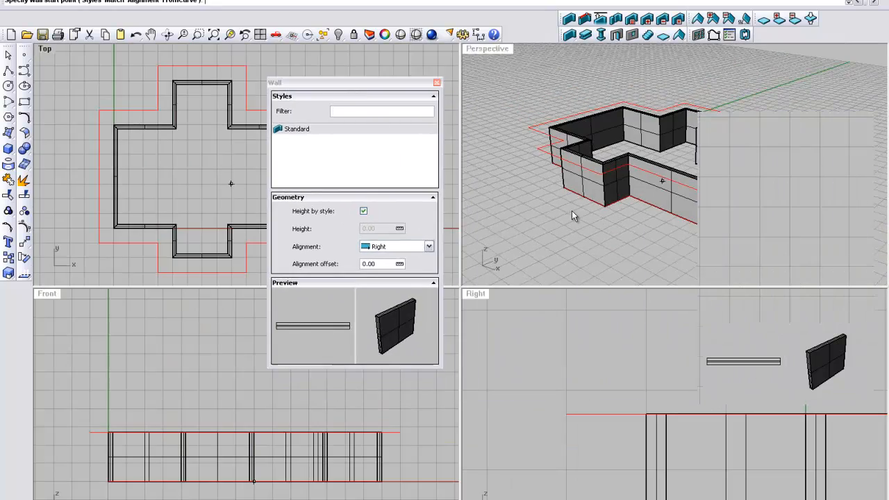
scroll(571, 211, "up", 3)
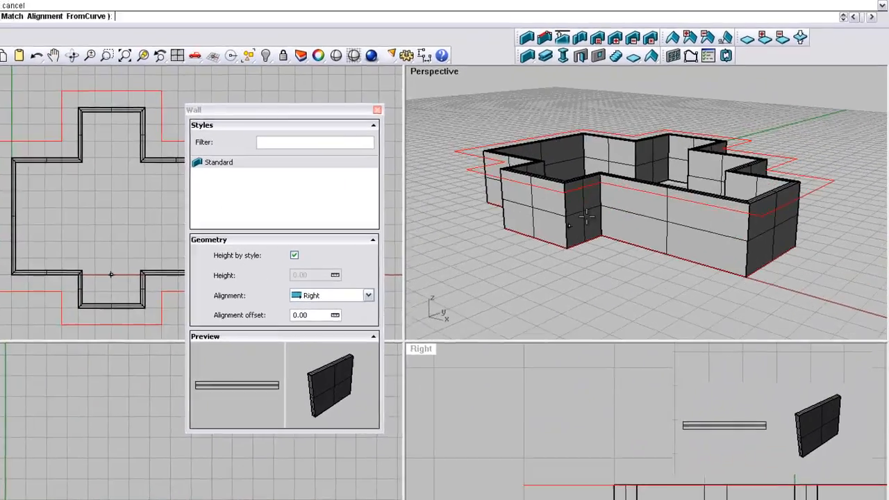
right_click_drag(587, 217, 556, 254)
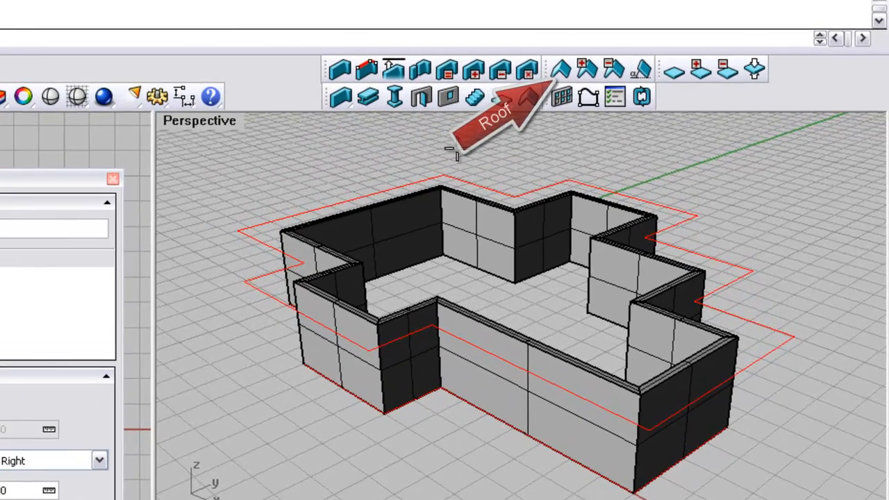
Create a hip roof from the outer closed outline with a slope angle of 25 degrees
left_click(540, 103)
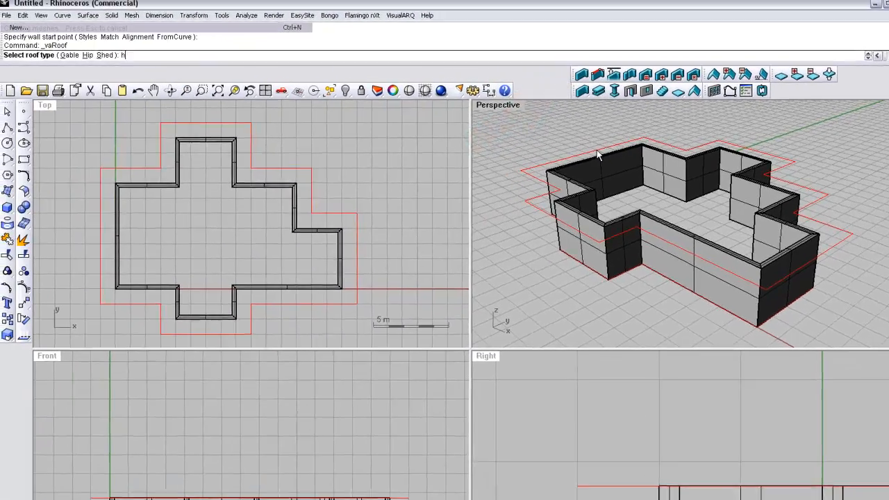
type("h")
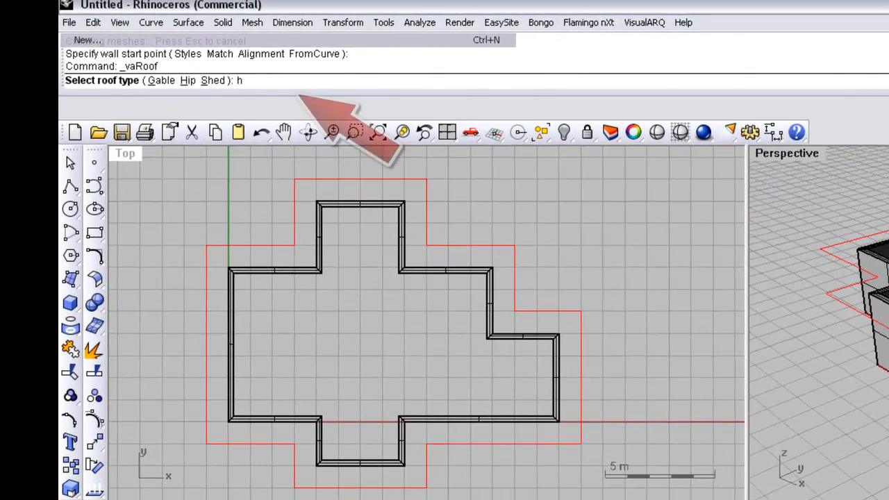
key("Return")
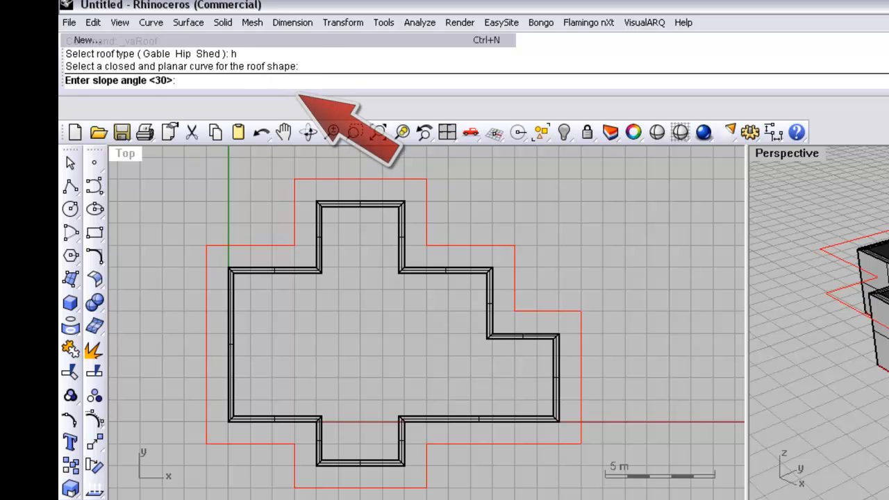
type("25")
key("Return")
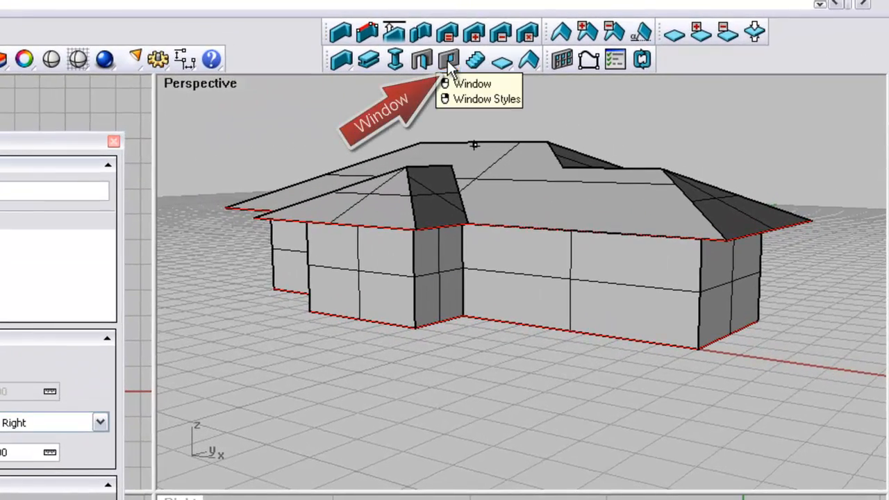
Insert three Standard windows side by side in the long front wall to the right of the front bay
left_click(448, 59)
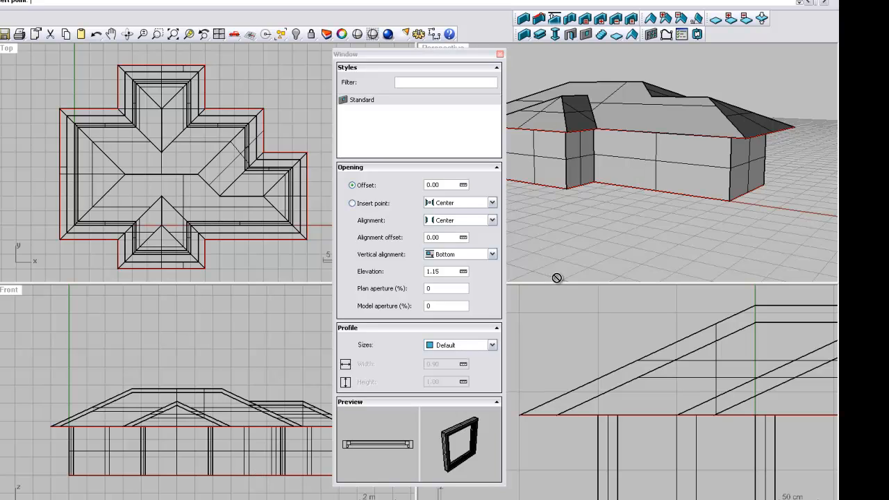
left_click(627, 172)
left_click(653, 175)
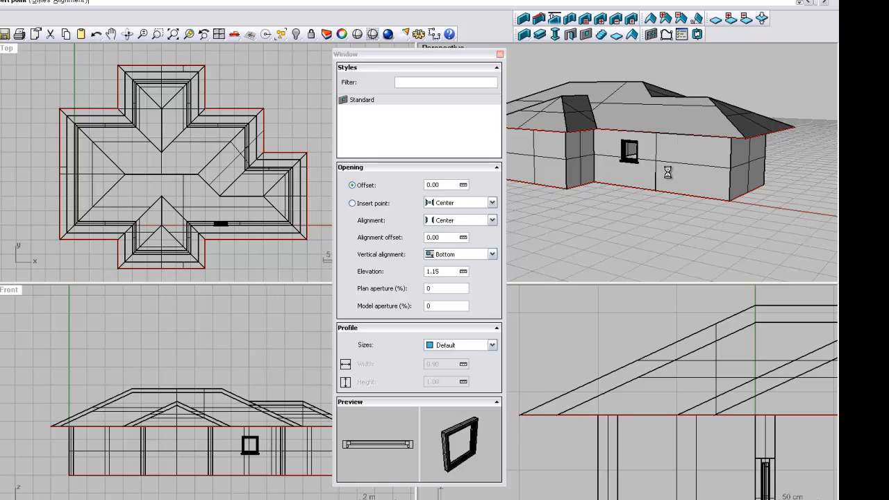
left_click(691, 181)
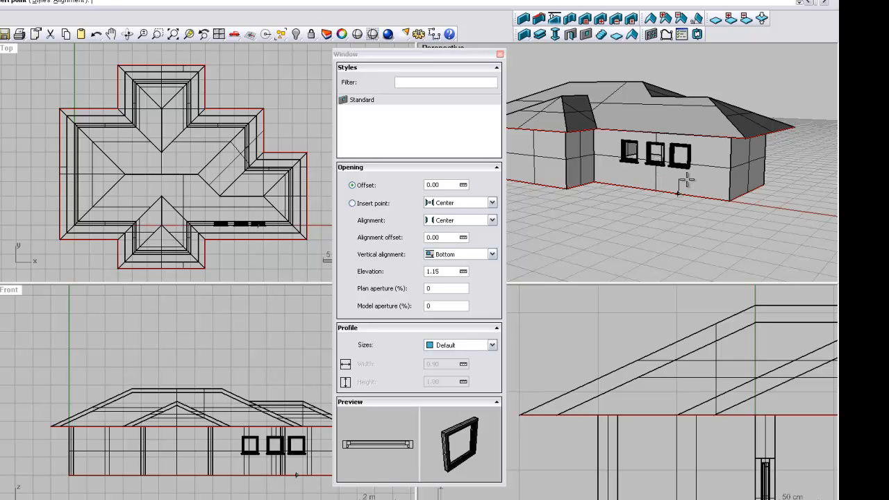
key("Return")
Move the leftmost of the three windows onto the right side wall of the front bay, about midway along it
scroll(690, 162, "up", 8)
scroll(688, 161, "down", 3)
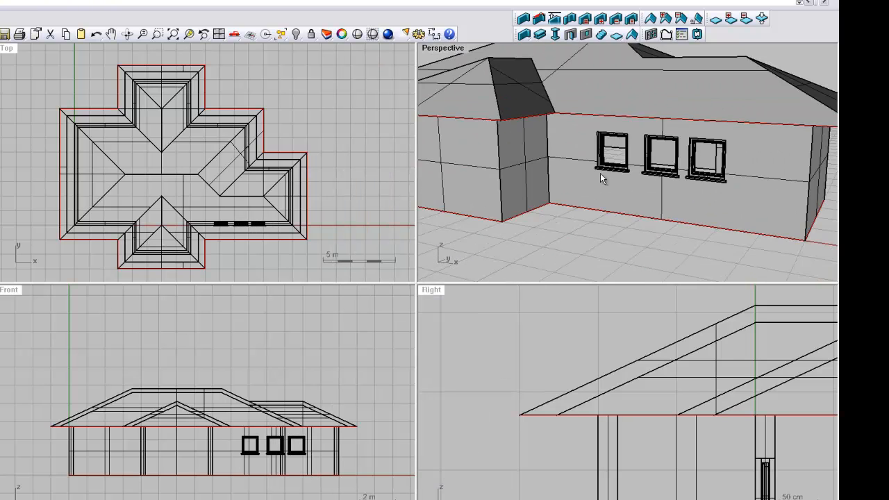
left_click(604, 168)
left_click_drag(604, 169, 523, 148)
right_click_drag(523, 148, 583, 163)
left_click_drag(537, 162, 609, 160)
right_click_drag(161, 230, 179, 216)
scroll(222, 276, "up", 5)
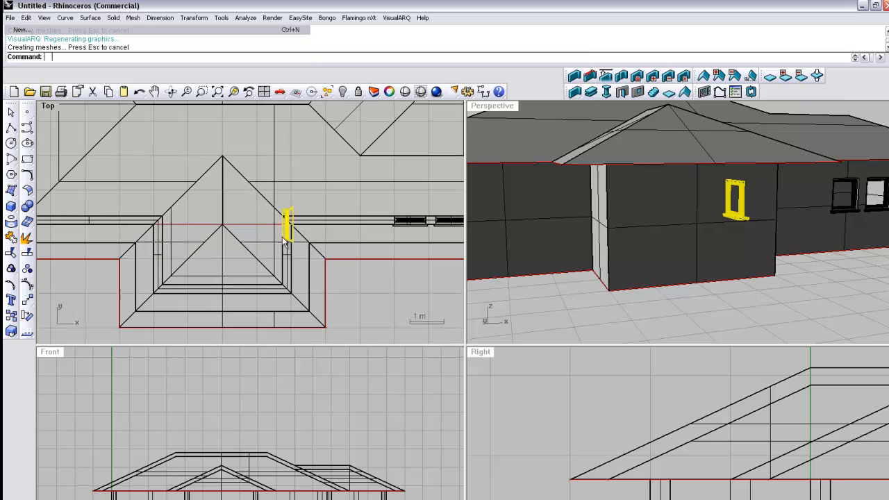
left_click_drag(285, 232, 291, 263)
Copy the bay's side window to the bay's front wall, the front-left wall, the stepped rear-right wall, and twice to the upper-right rear wall
left_click(207, 23)
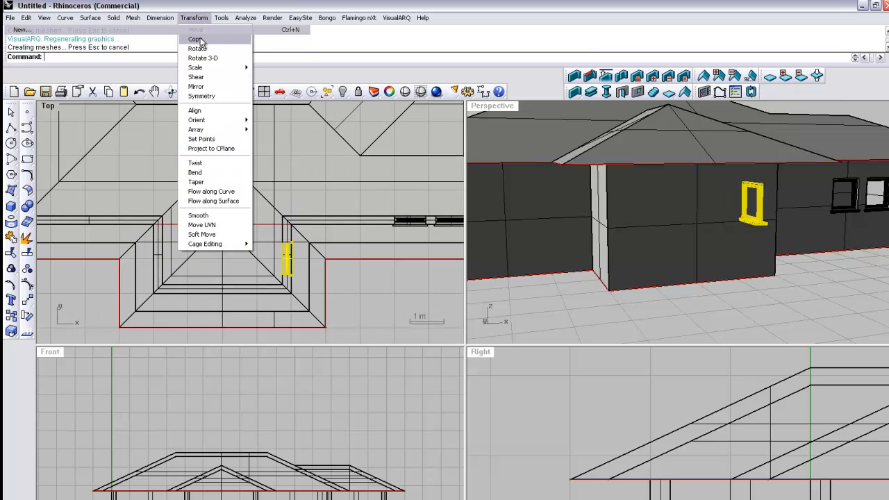
left_click(198, 34)
left_click(287, 258)
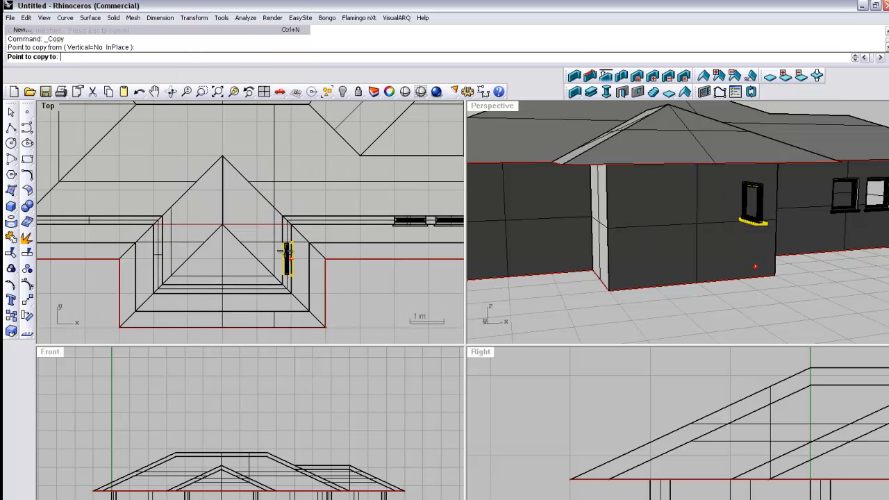
left_click(218, 293)
left_click(114, 224)
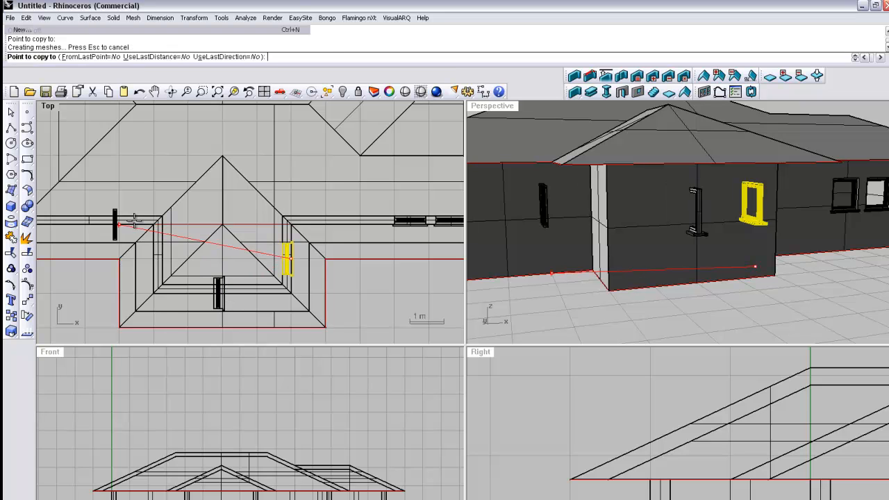
scroll(219, 198, "down", 3)
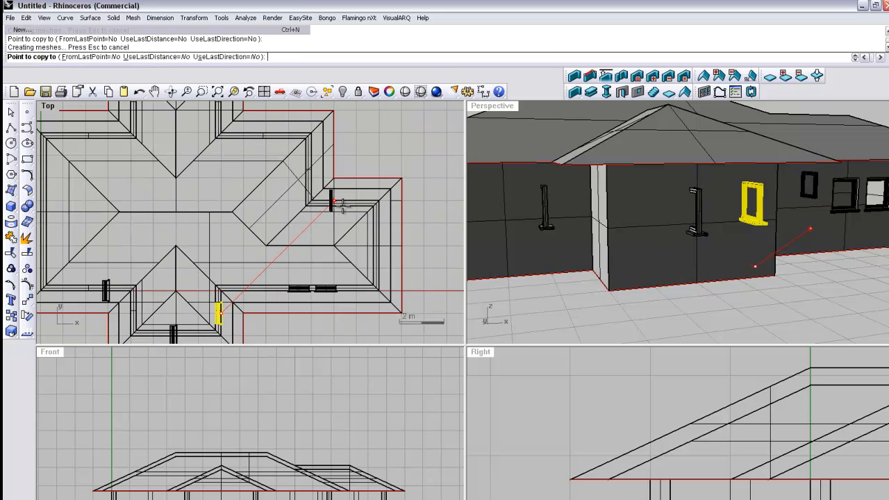
left_click(286, 139)
left_click(243, 139)
right_click(243, 140)
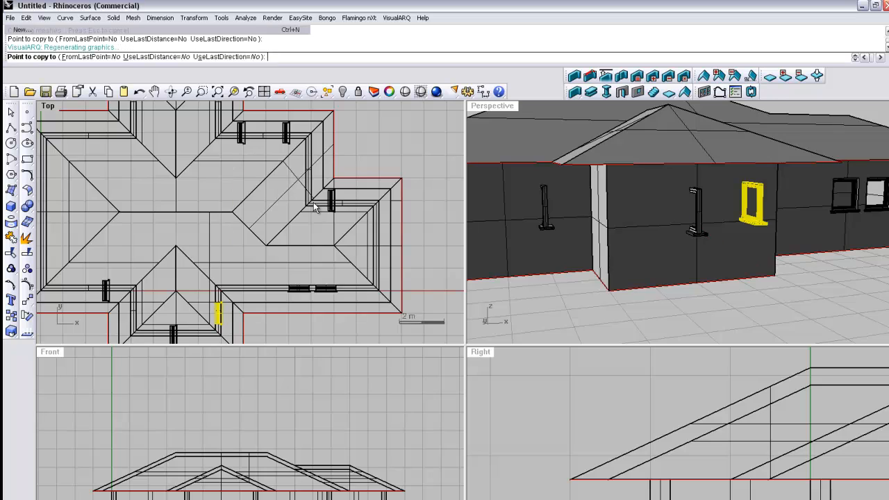
Save the model as X PRAC B.3dm in the Computer Model folder
right_click_drag(650, 255, 673, 255)
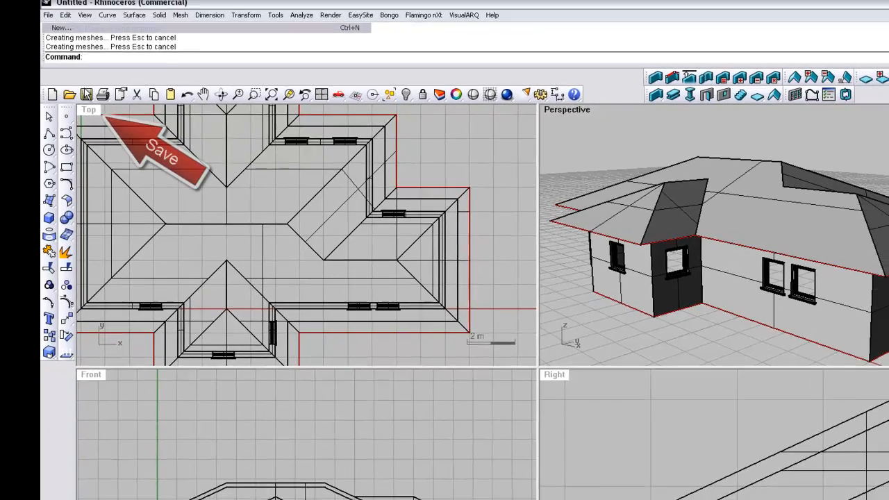
left_click(100, 108)
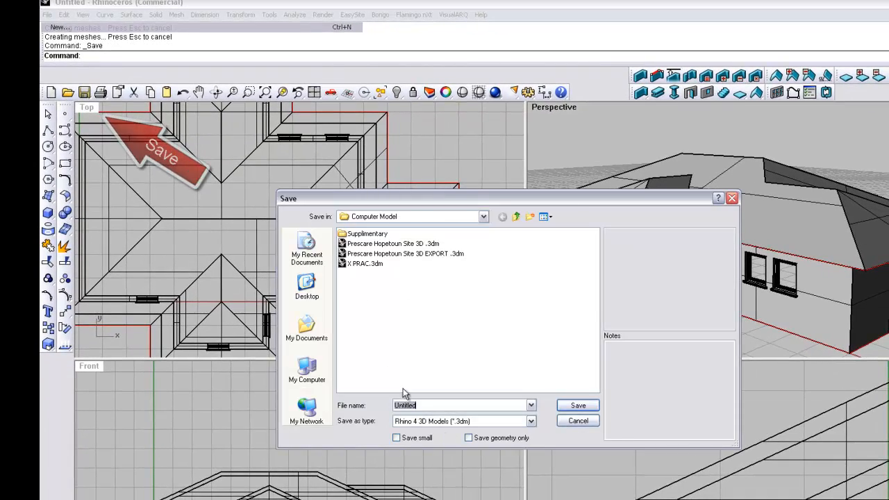
left_click(362, 264)
double_click(419, 404)
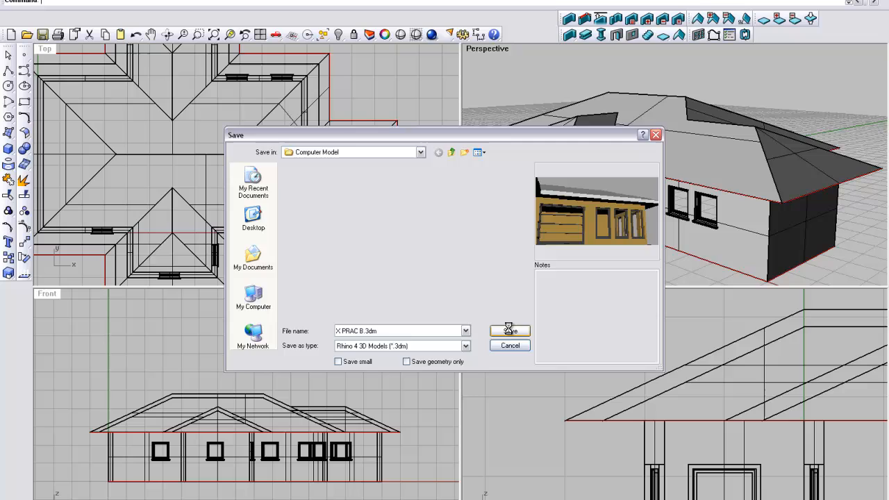
left_click(578, 405)
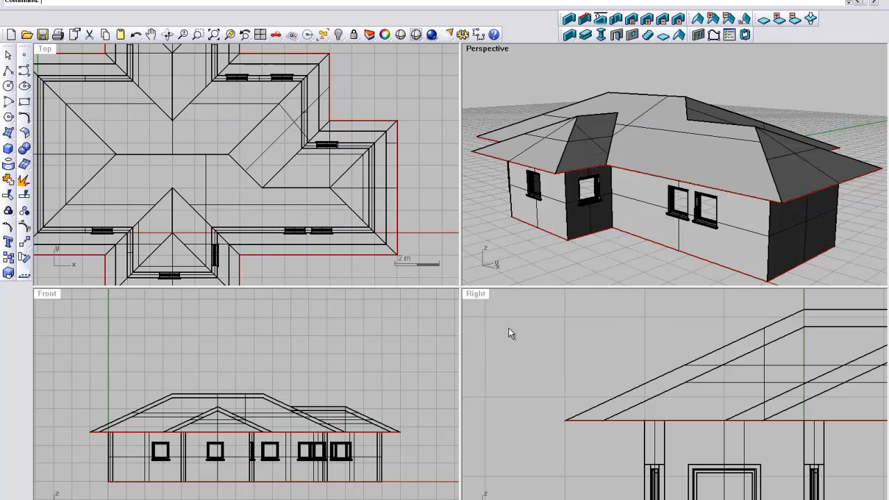
right_click_drag(615, 224, 617, 214)
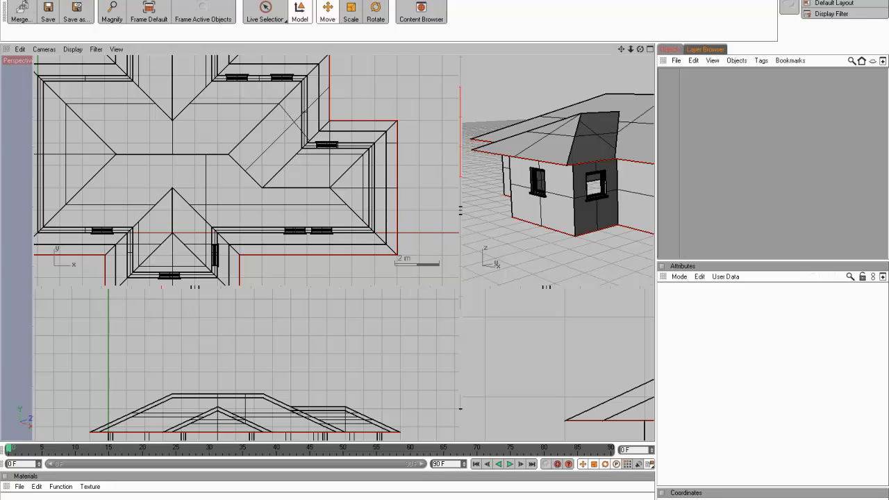
left_click(10, 0)
left_click(26, 0)
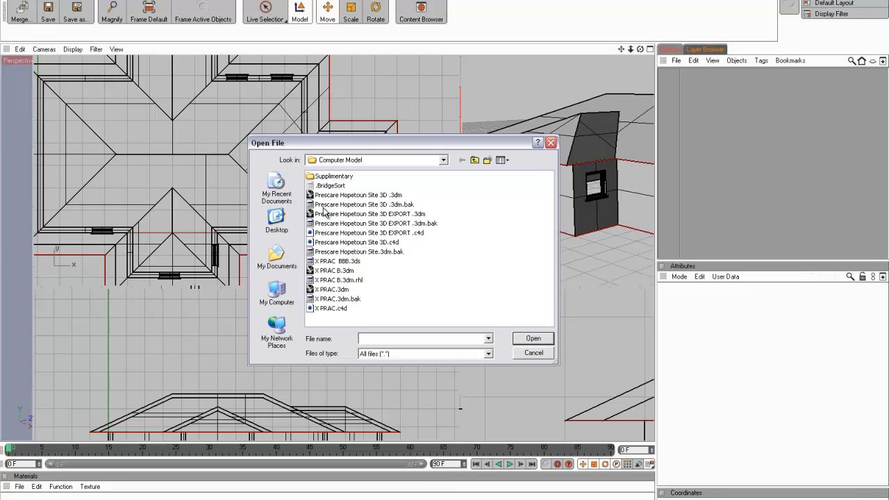
left_click(332, 288)
left_click(533, 339)
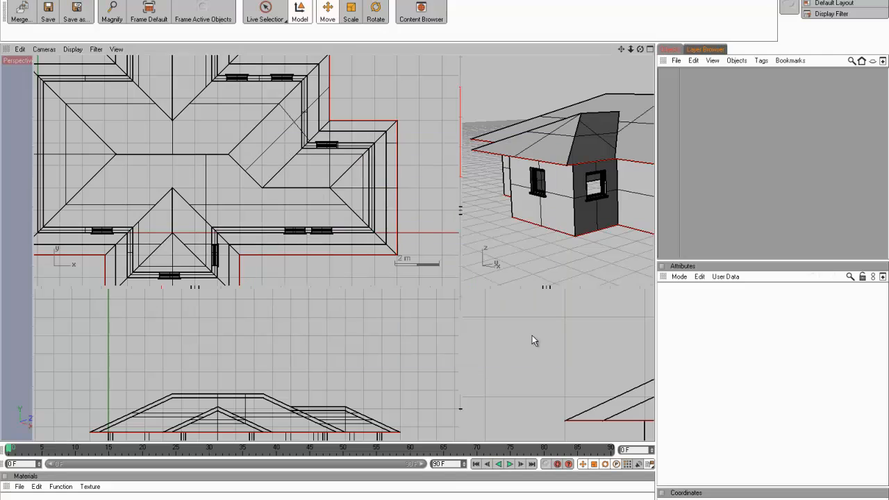
left_click_drag(545, 234, 522, 78)
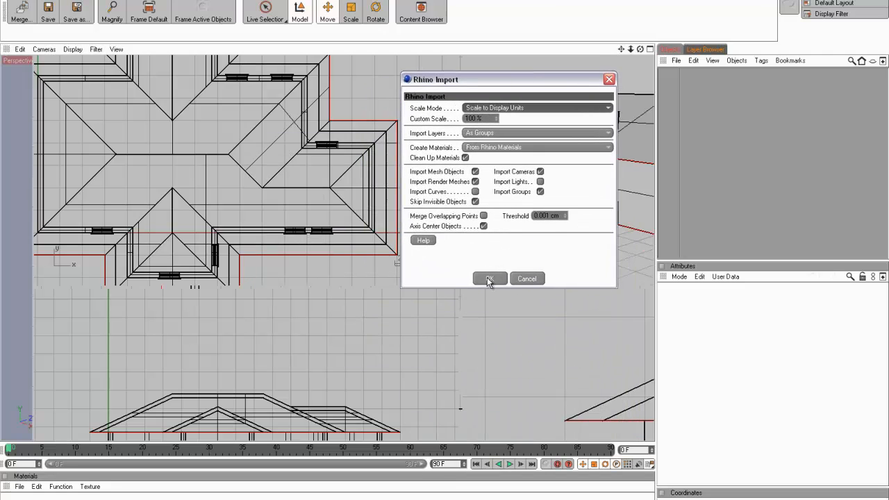
left_click(488, 279)
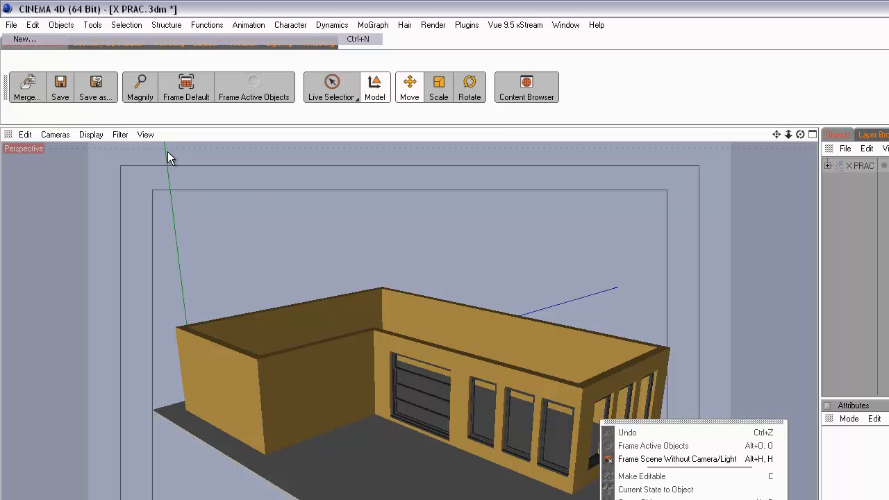
left_click(11, 24)
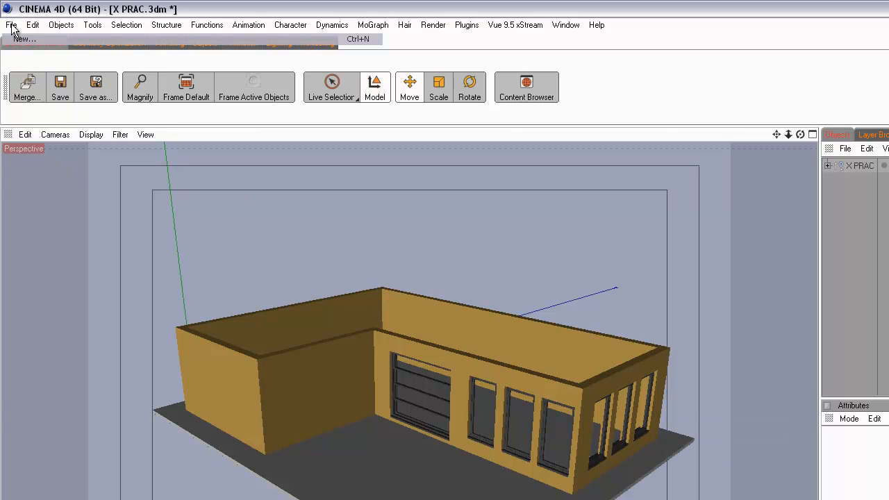
left_click(11, 25)
left_click(37, 104)
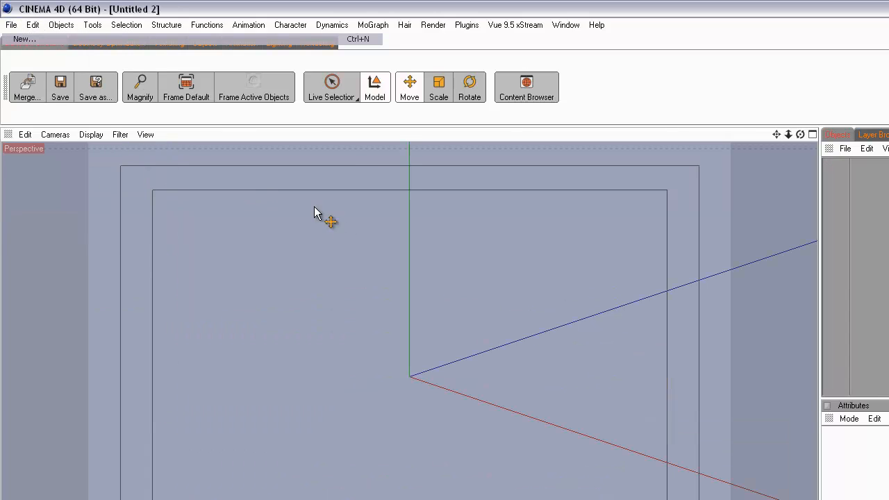
Import X PRAC B.3dm from the Computer Model folder into Cinema 4D with the default Rhino Import settings
left_click(13, 25)
left_click(28, 58)
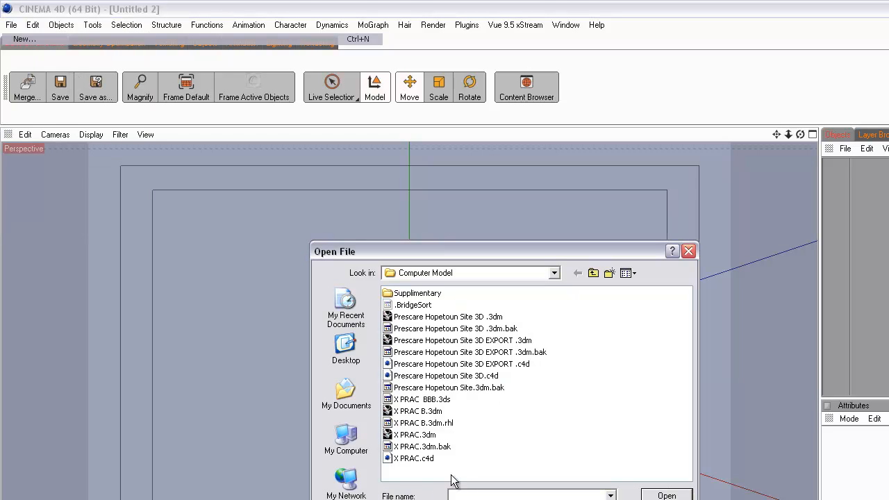
left_click(415, 411)
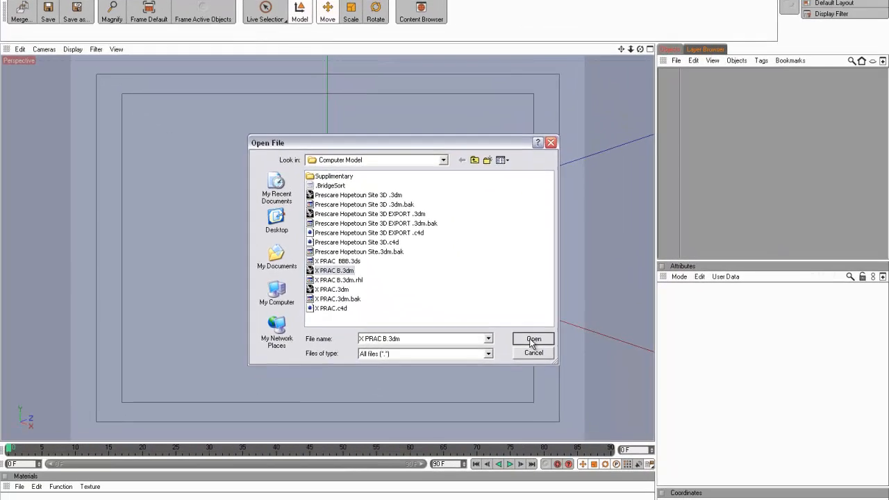
left_click(666, 495)
left_click(510, 439)
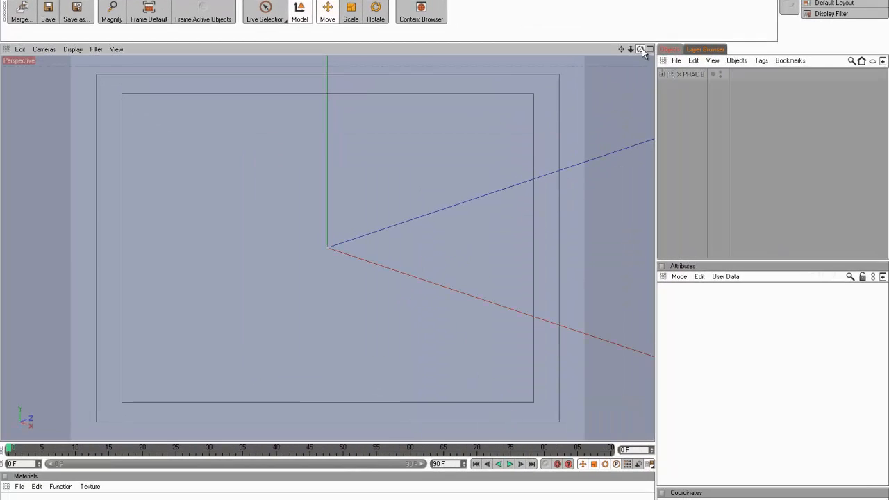
Check the viewport for the imported house and expand the X PRAC B group to examine its layer groups
left_click_drag(641, 50, 441, 255)
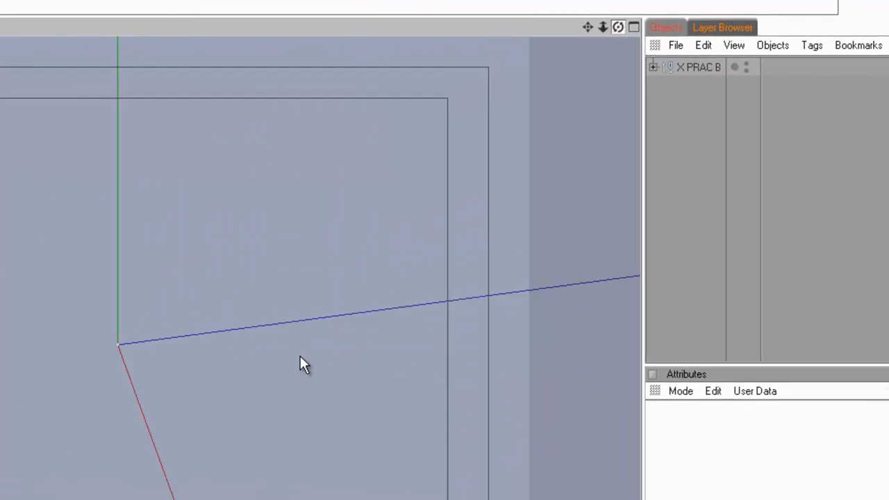
left_click_drag(300, 355, 271, 362)
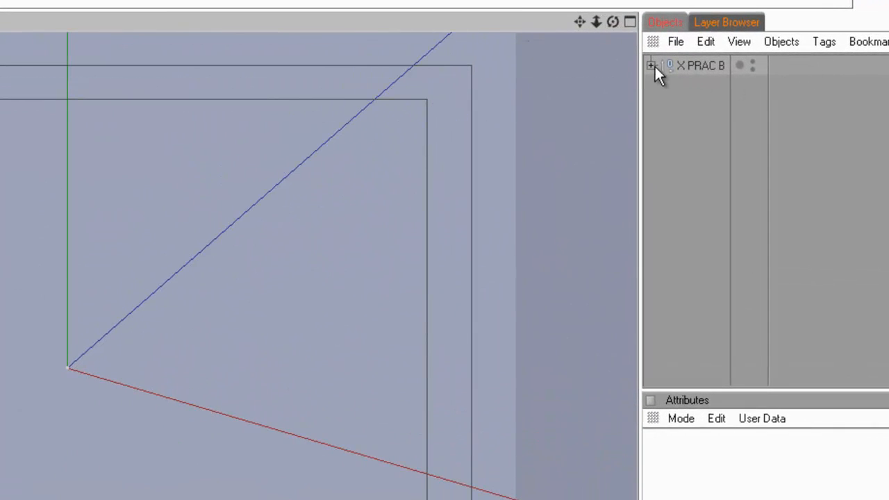
left_click(651, 65)
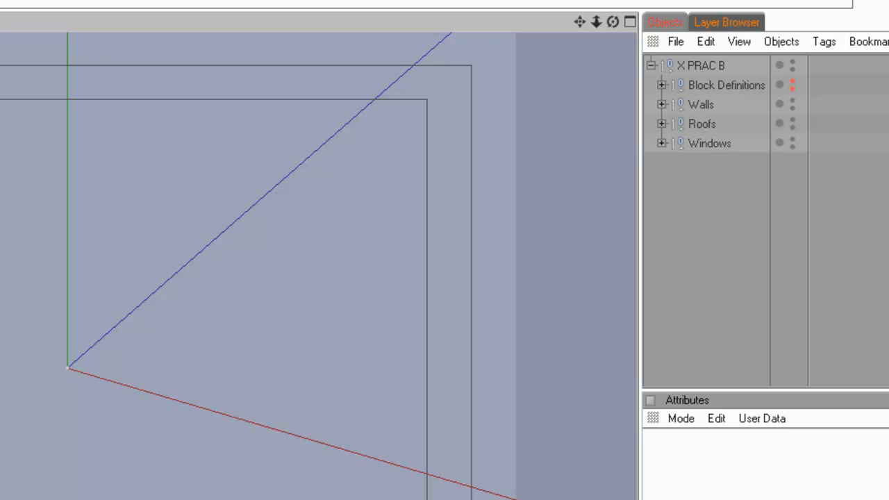
Switch to Rhino, select every object in the house model and explode the selection twice
left_click(232, 425)
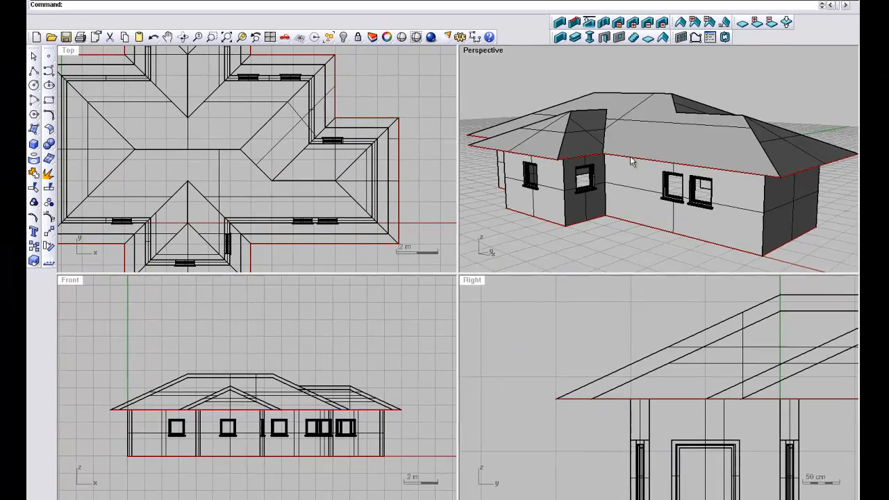
right_click_drag(604, 167, 633, 165)
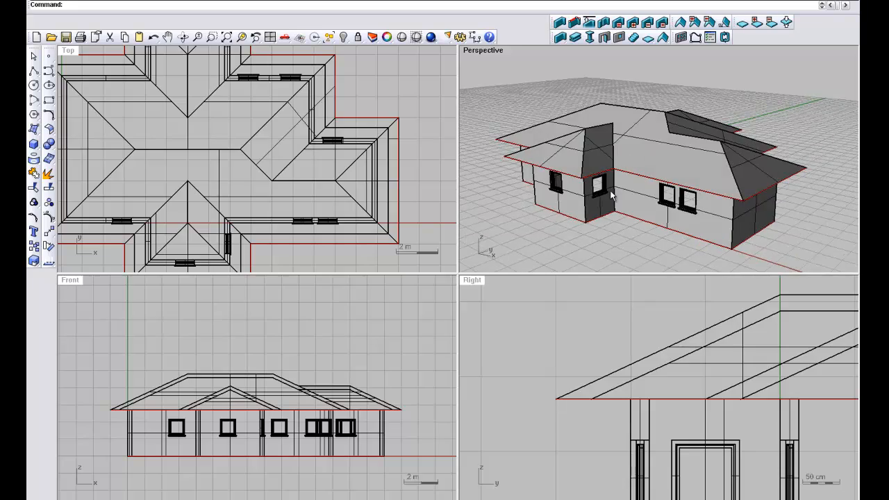
left_click(611, 194)
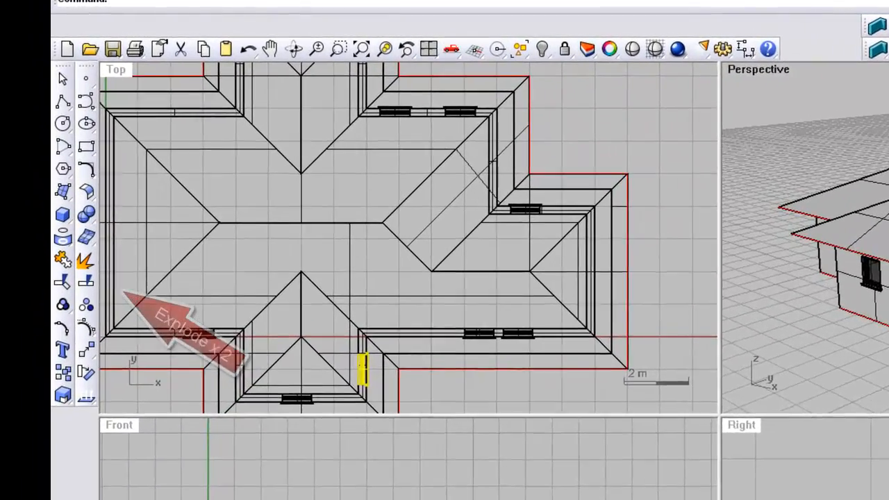
left_click(487, 486)
key("ctrl+a")
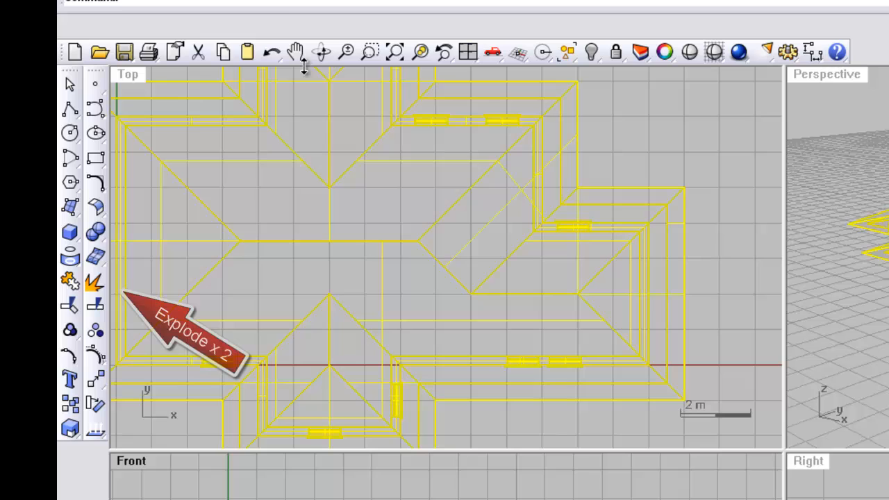
left_click(96, 286)
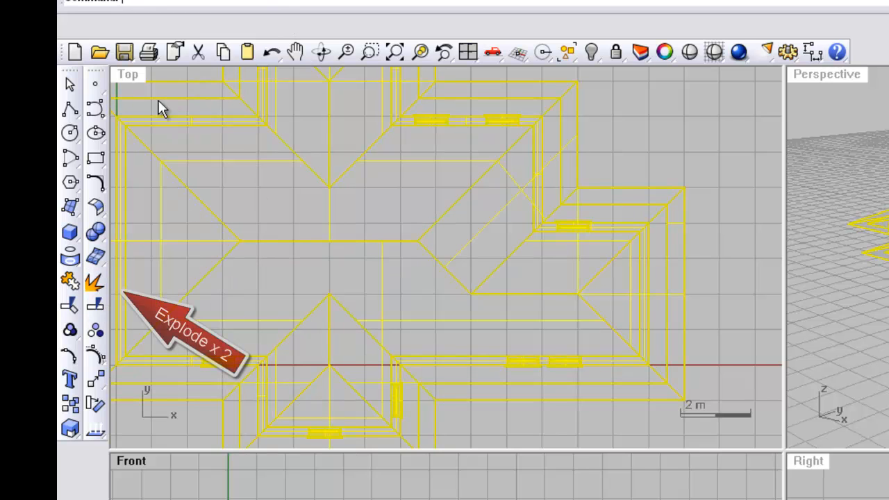
left_click(95, 282)
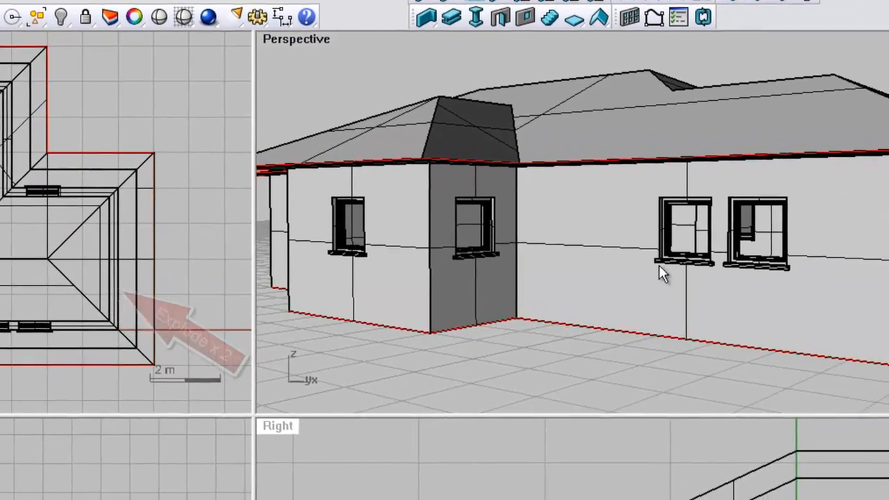
Examine the exploded house by picking individual wall and window surfaces around the front bay
right_click_drag(660, 266, 630, 273)
left_click(584, 278)
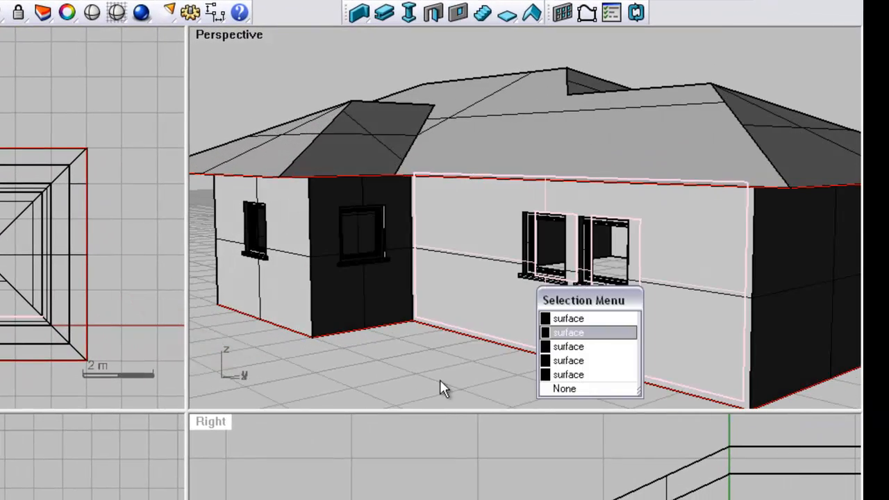
left_click(507, 384)
left_click(514, 284)
left_click(387, 298)
left_click(295, 284)
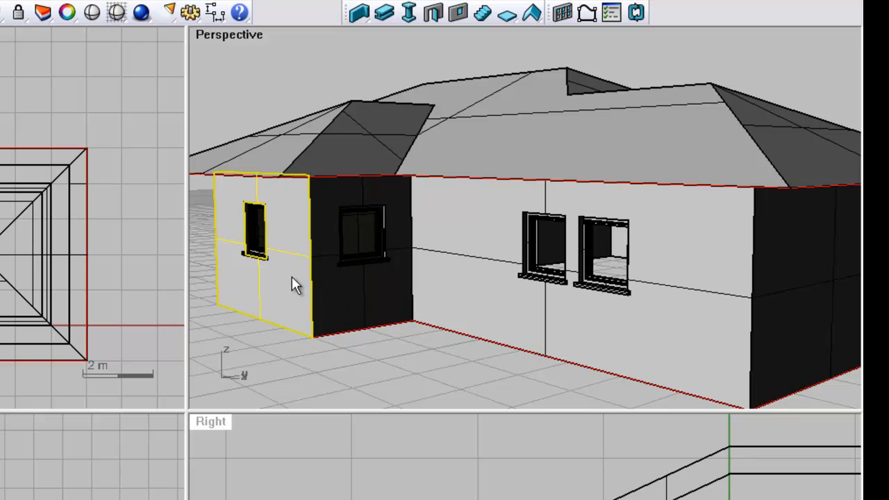
left_click(529, 265)
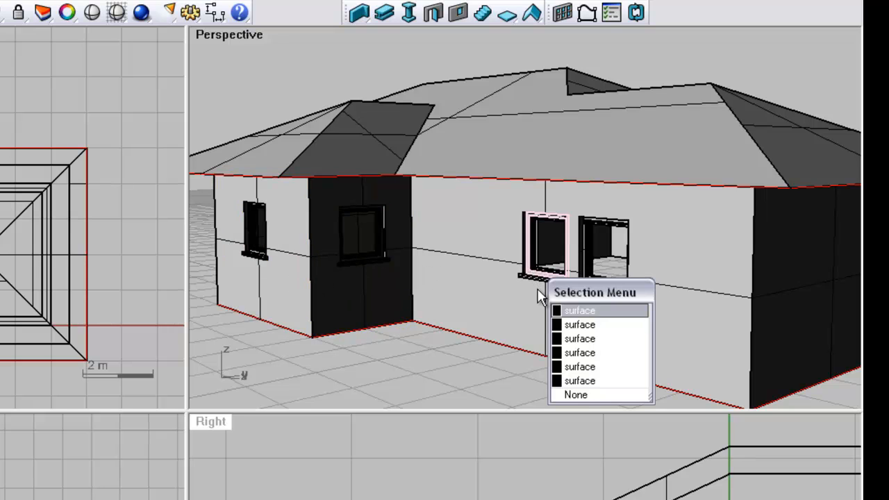
left_click(565, 397)
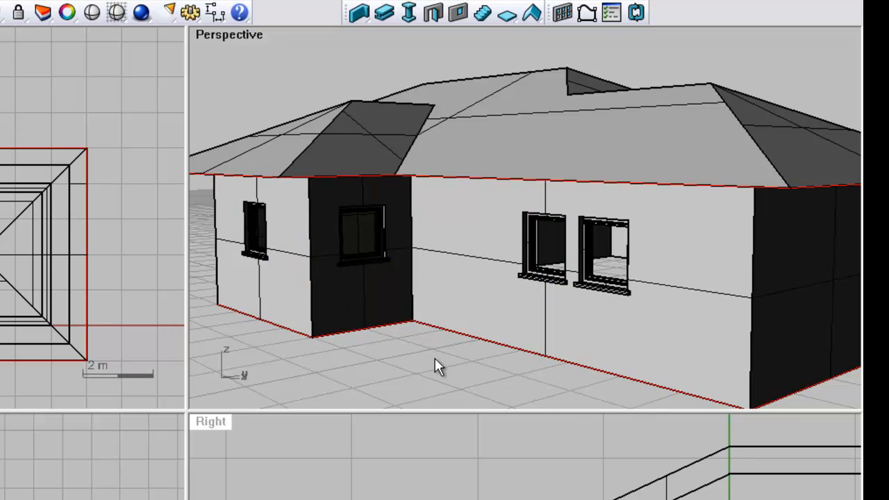
right_click_drag(435, 358, 451, 356)
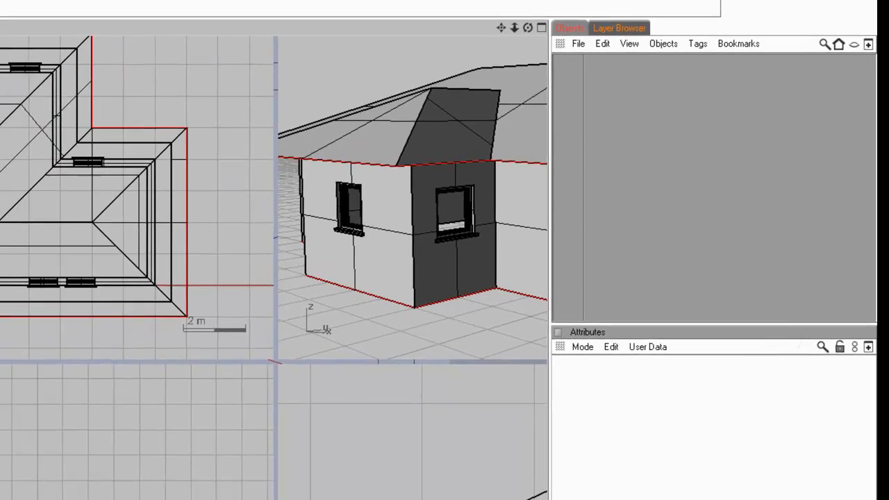
Switch to Cinema 4D and import the exploded X PRAC B.3dm with the default Rhino Import settings
key("ctrl+o")
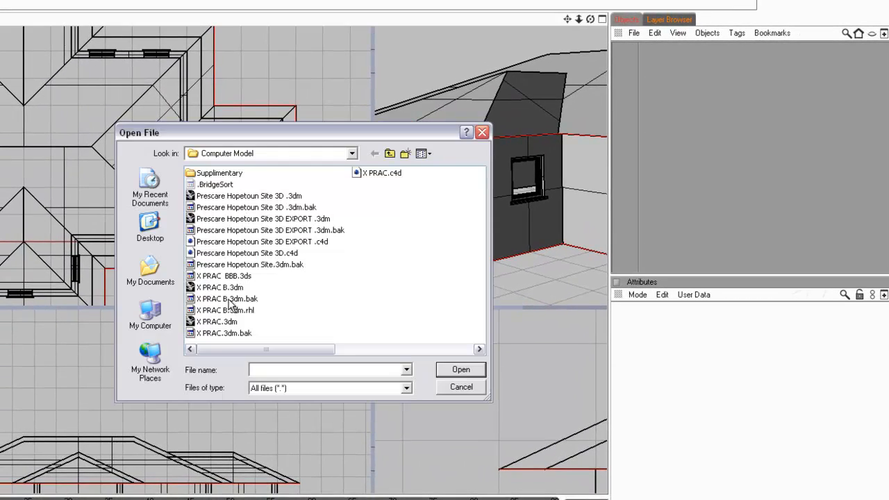
left_click(209, 288)
left_click(461, 370)
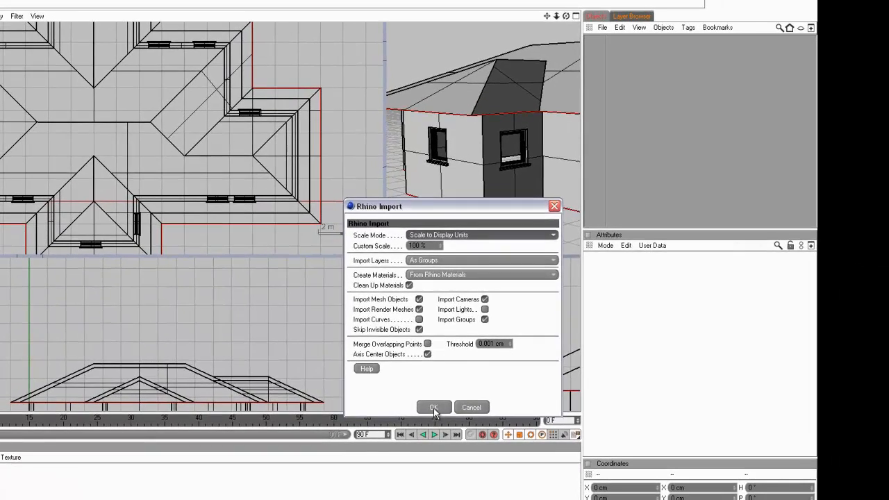
left_click(433, 408)
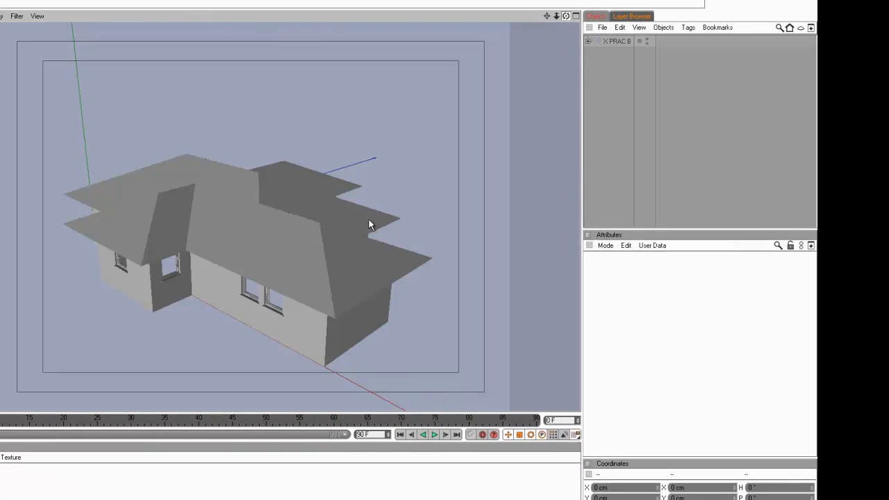
Create a Vue 9.5 xStream scene with the Default atmosphere from the Spectral Sunshine collection and render the active view
mouse_move(368, 219)
left_mouse_down("alt")
mouse_move(378, 216)
mouse_move(369, 215)
left_mouse_up("alt")
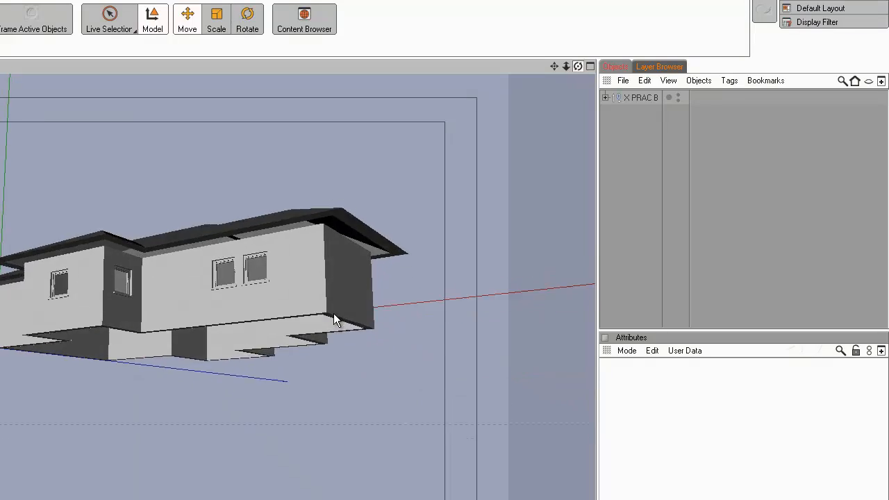
left_click_drag(333, 313, 334, 317, "alt")
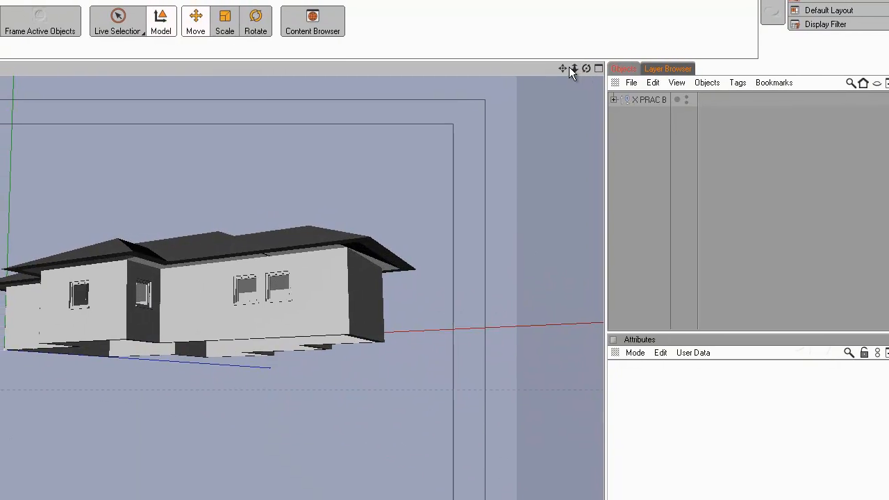
left_click_drag(563, 68, 340, 317)
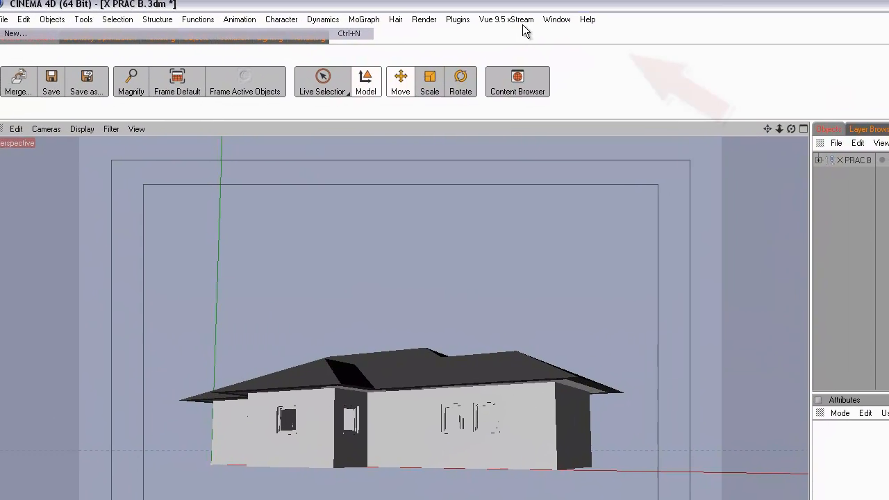
left_click(514, 19)
mouse_move(514, 39)
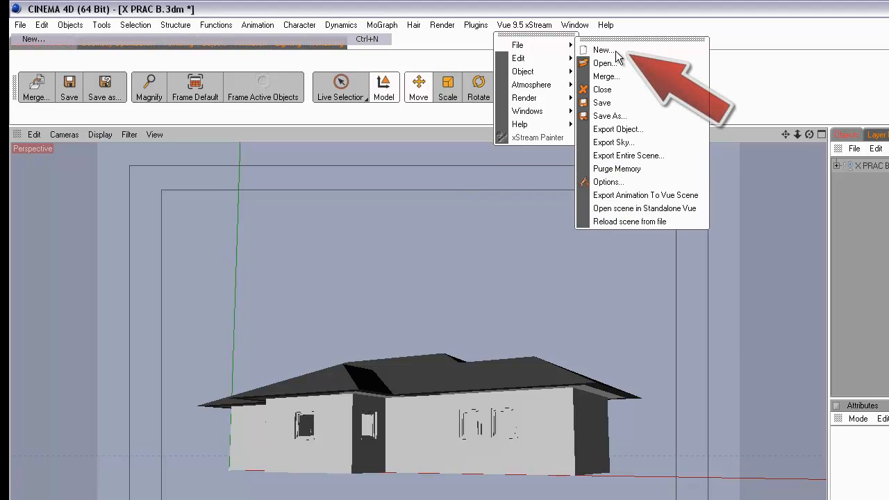
left_click(615, 51)
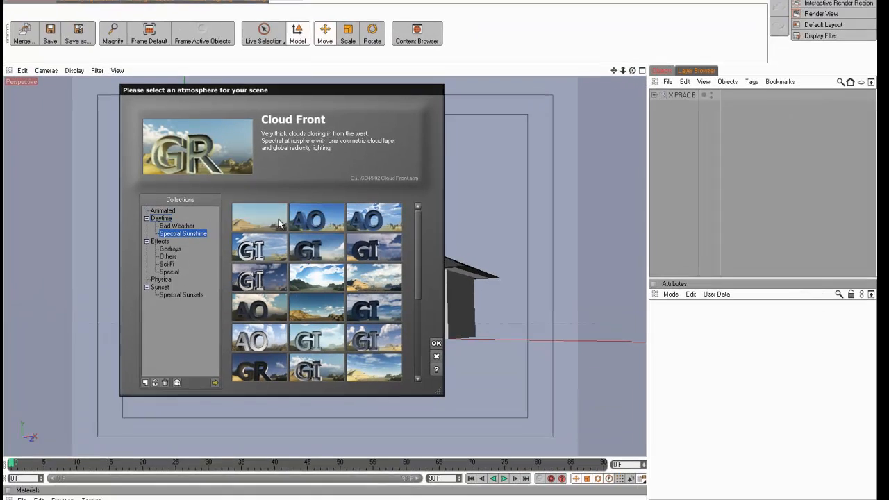
left_click(280, 224)
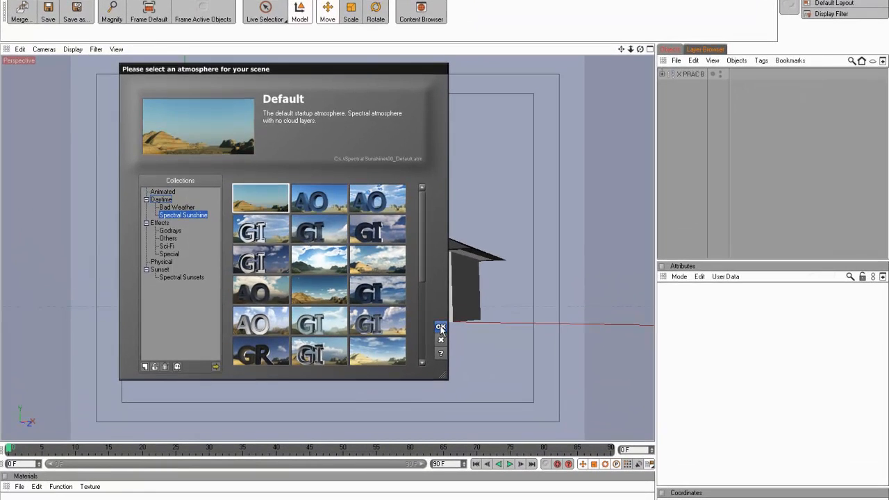
left_click(440, 328)
left_click(605, 274)
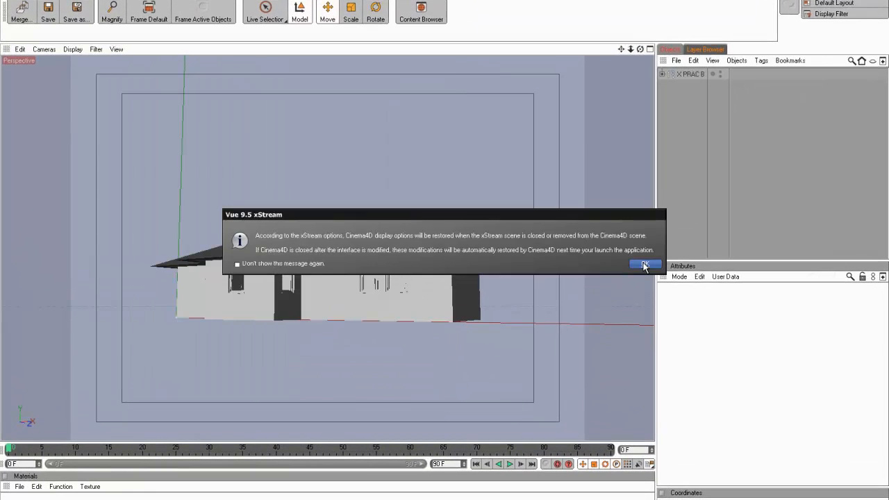
left_click(644, 265)
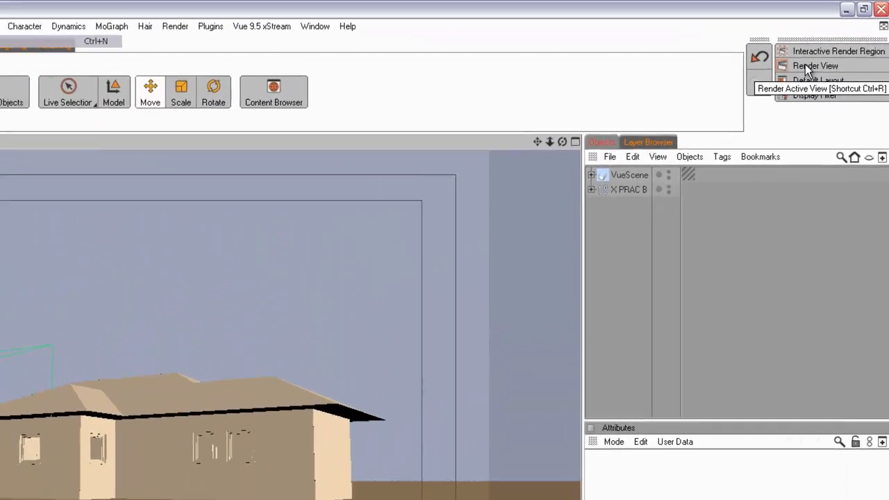
left_click(807, 65)
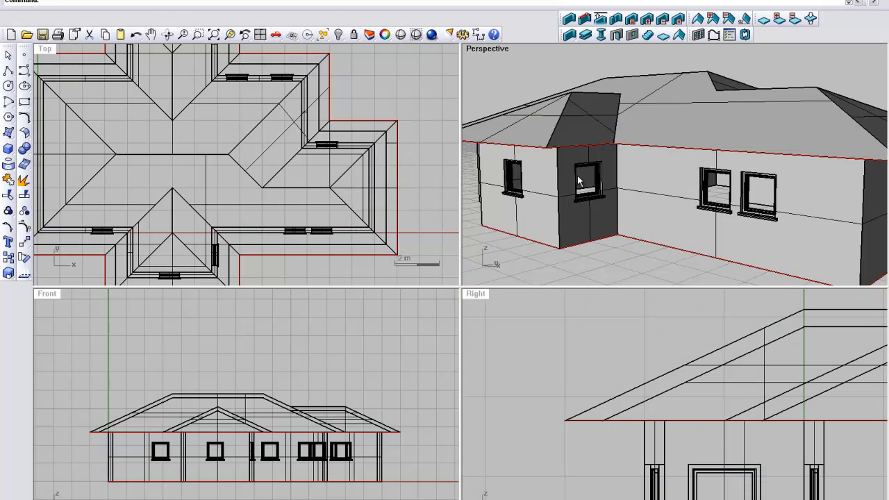
Switch to Rhino, render the whole house in perspective with Flamingo nXt, and enlarge and reposition the render window
scroll(588, 152, "up", 5)
scroll(605, 143, "down", 5)
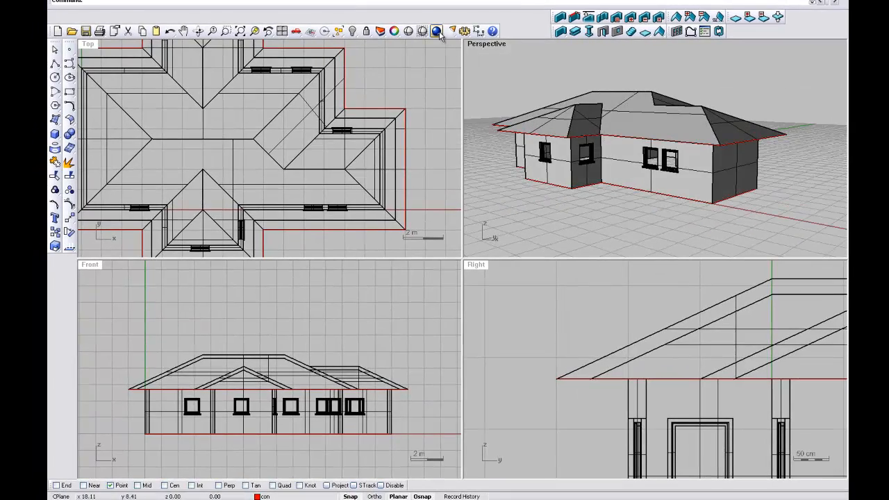
left_click(436, 32)
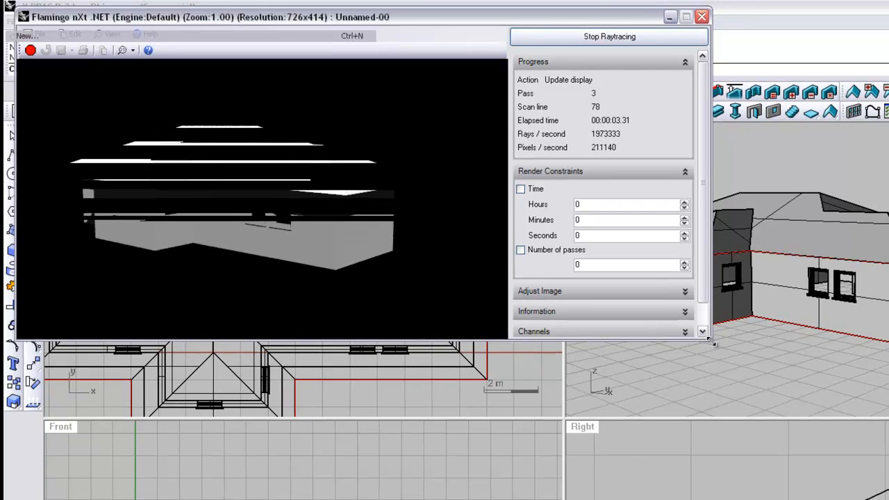
left_click_drag(711, 340, 733, 344)
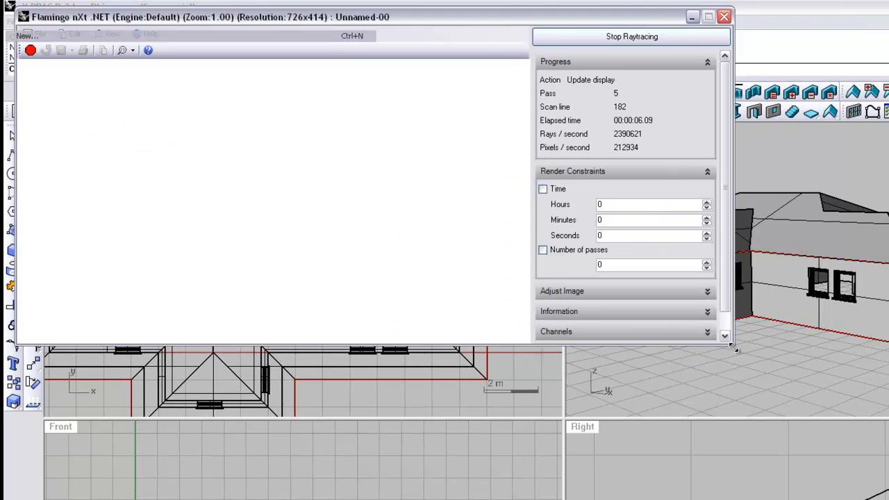
left_click_drag(542, 51, 650, 158)
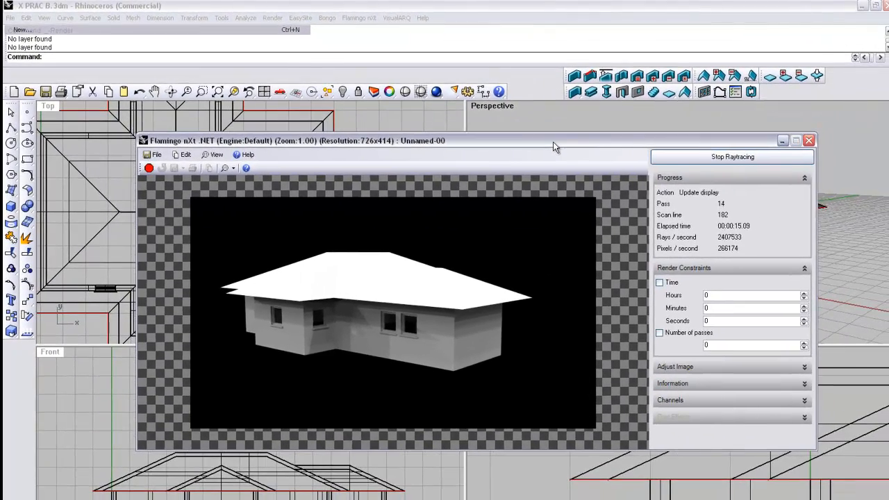